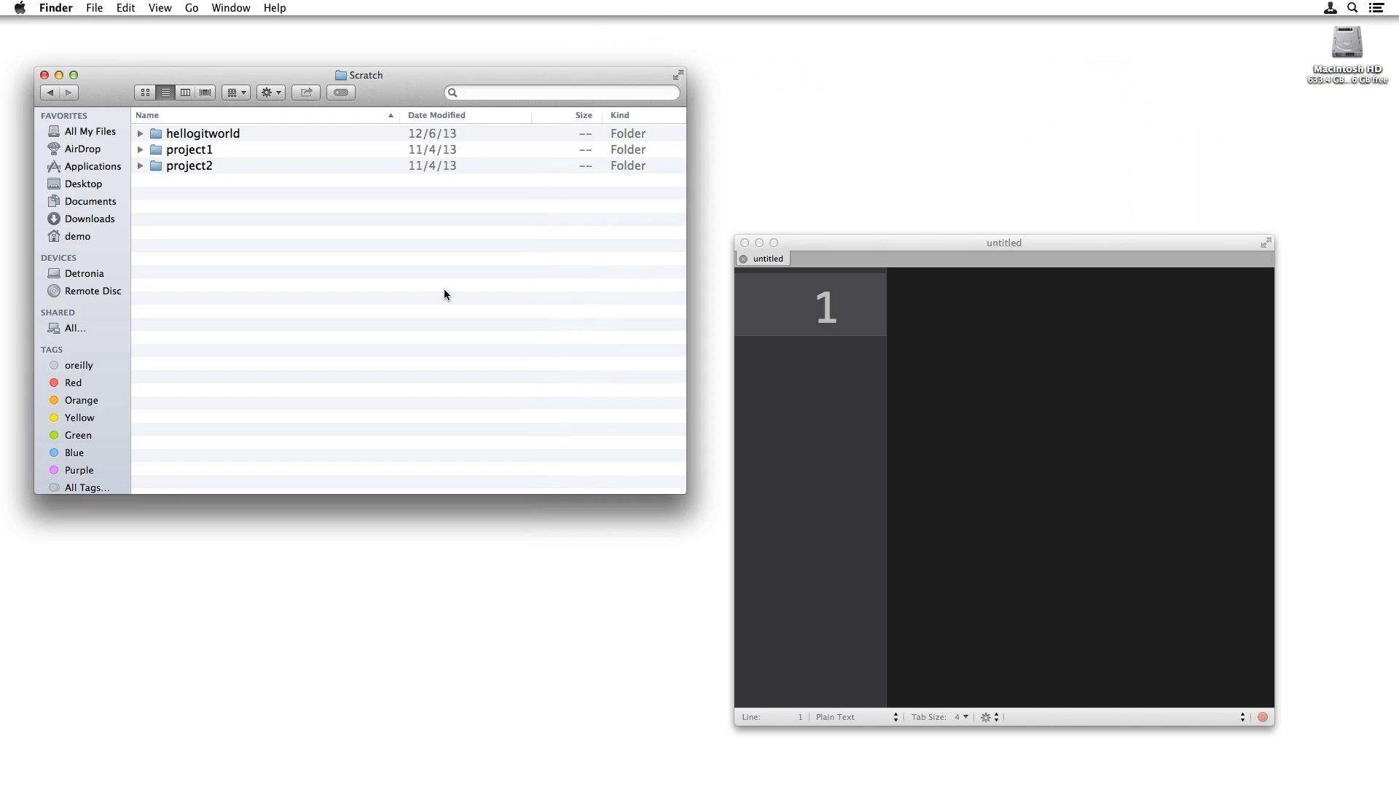
Open two new tabs of the demo home folder, drag one into its own window, and close that window.
key("super+t")
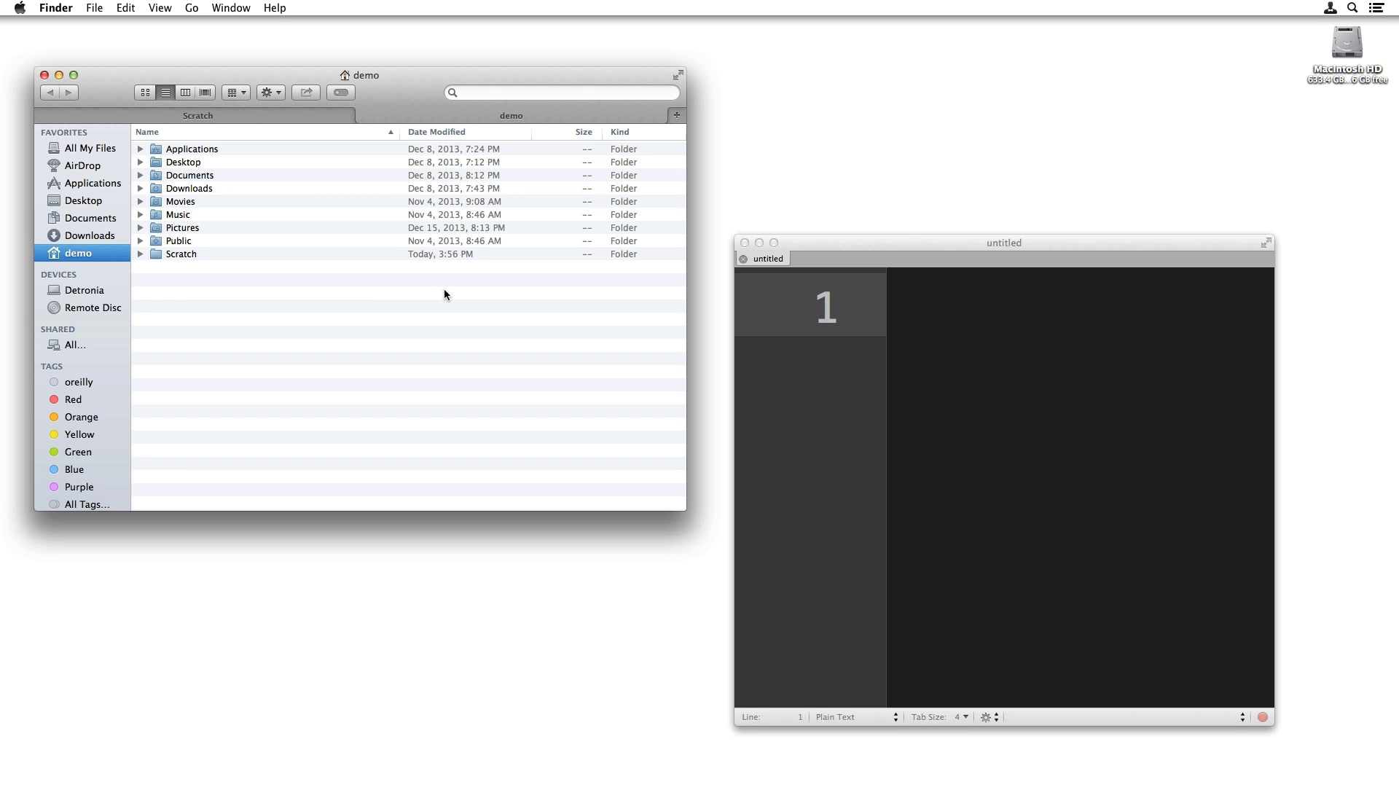
key("super+t")
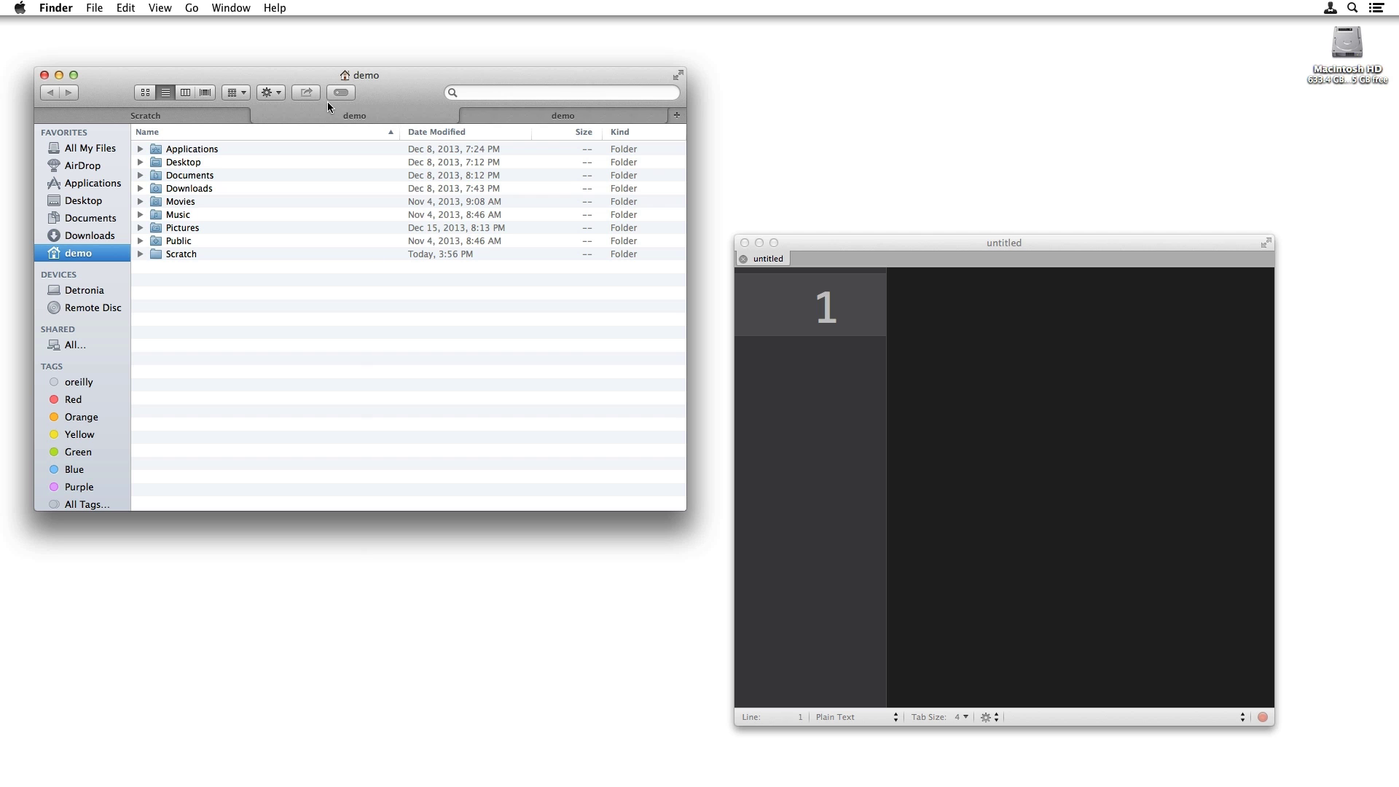
left_click_drag(328, 109, 844, 143)
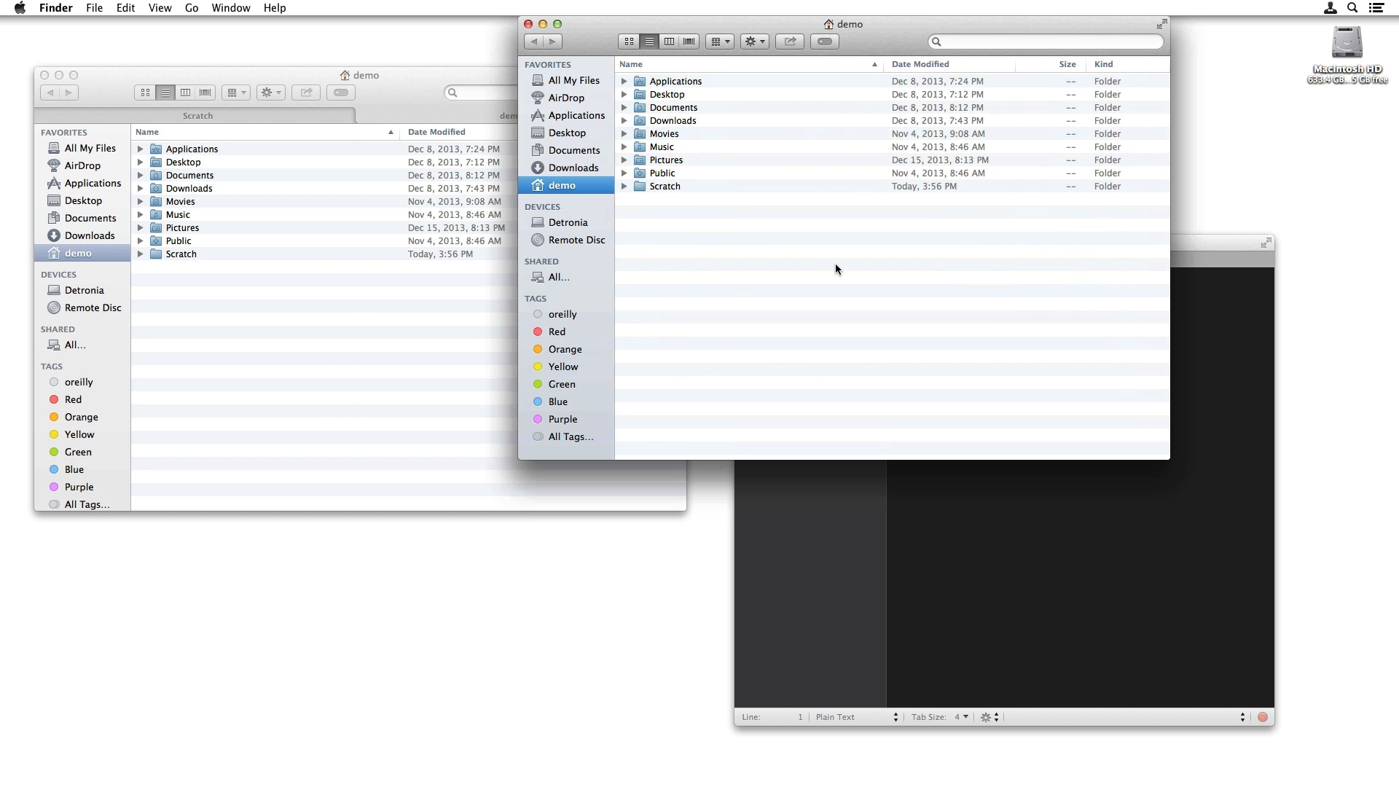
key("super+w")
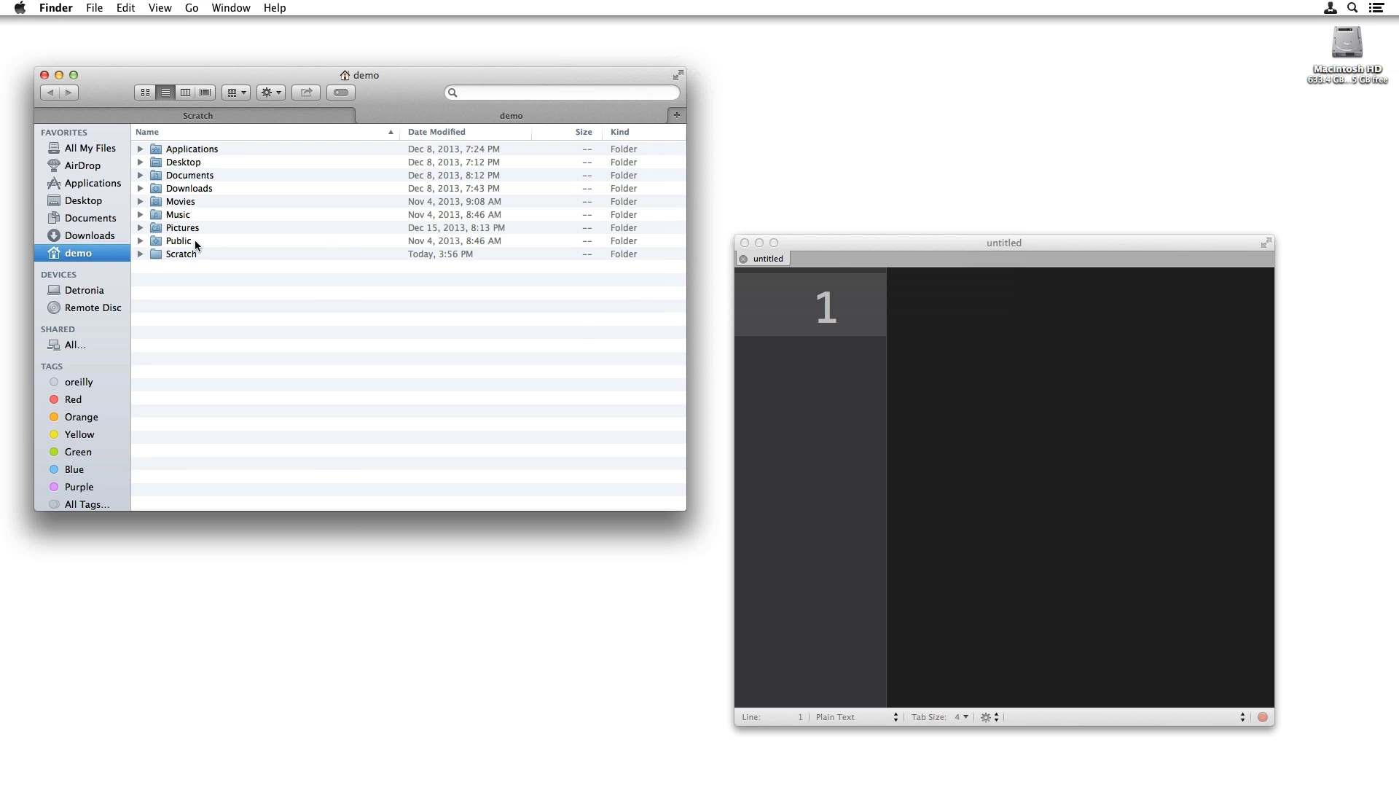
In Scratch, tag the project2 folder with oreilly and a new github tag from its Info window.
double_click(182, 253)
left_click(195, 182)
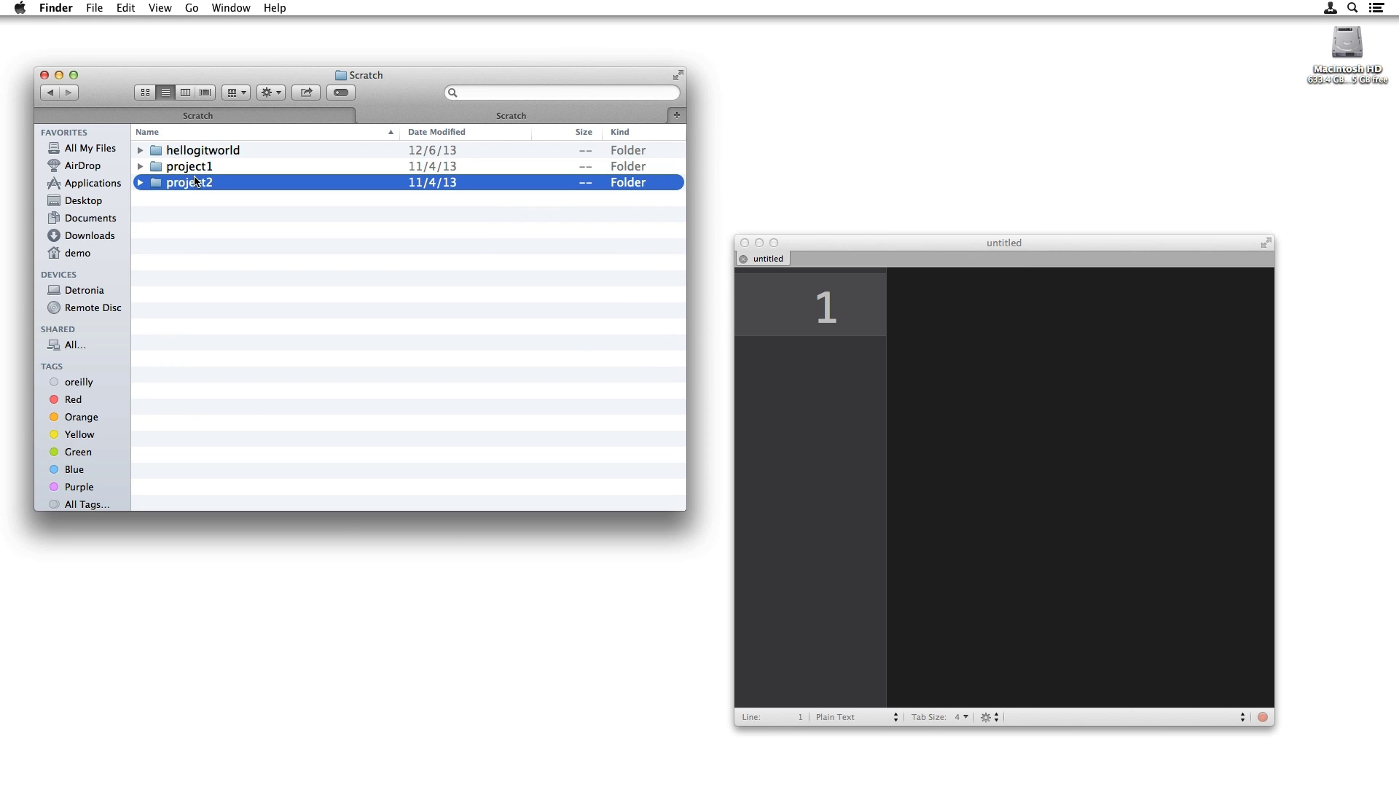
key("super+i")
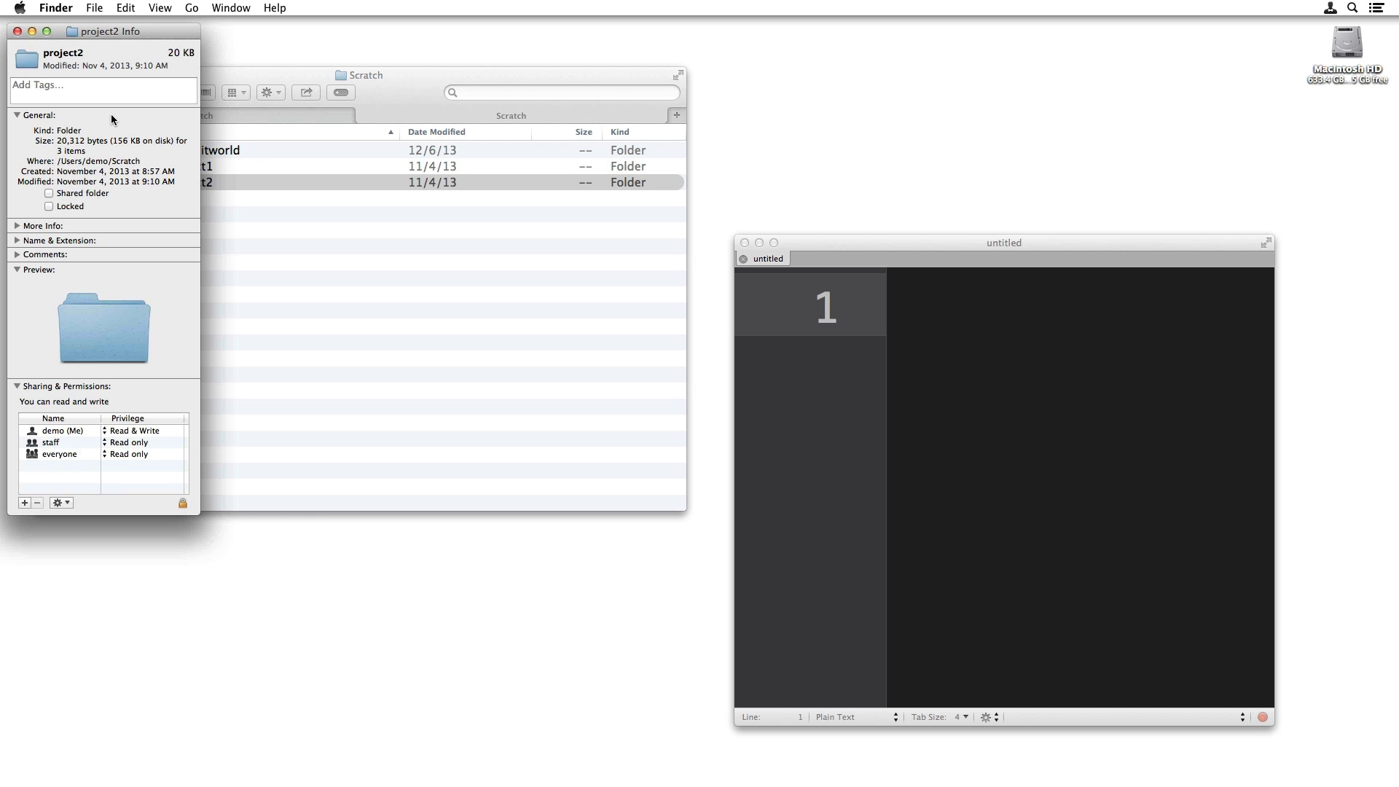
left_click(83, 86)
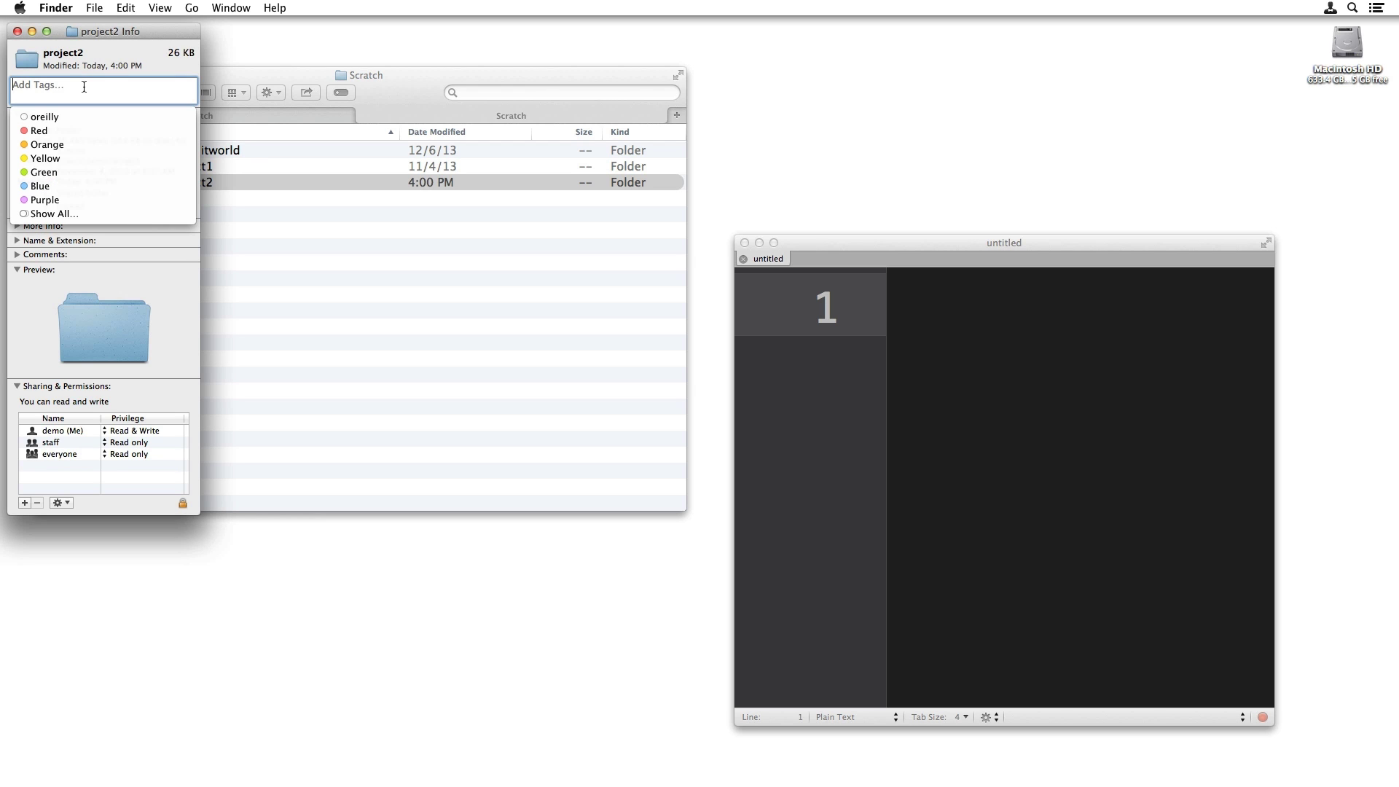
type("ore")
key("Return")
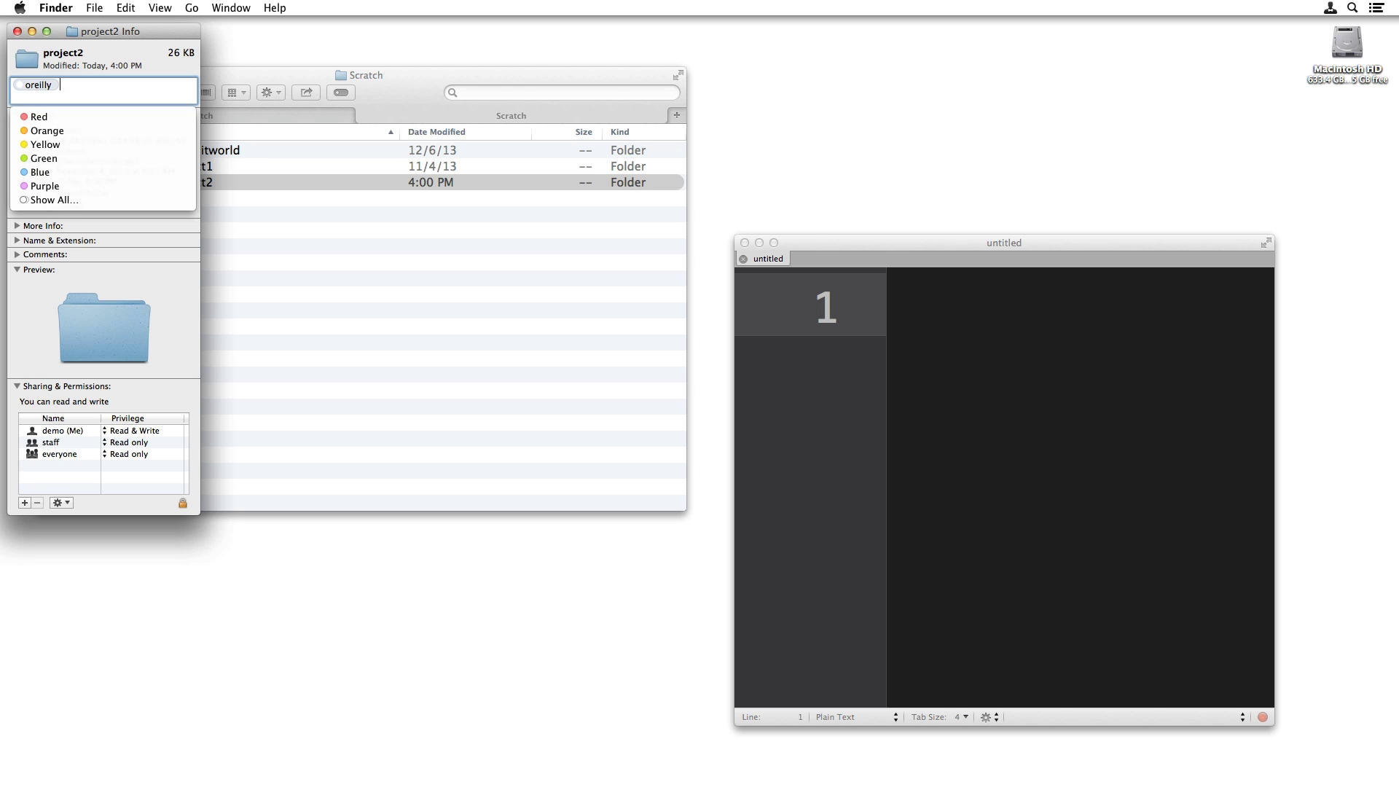
type("github")
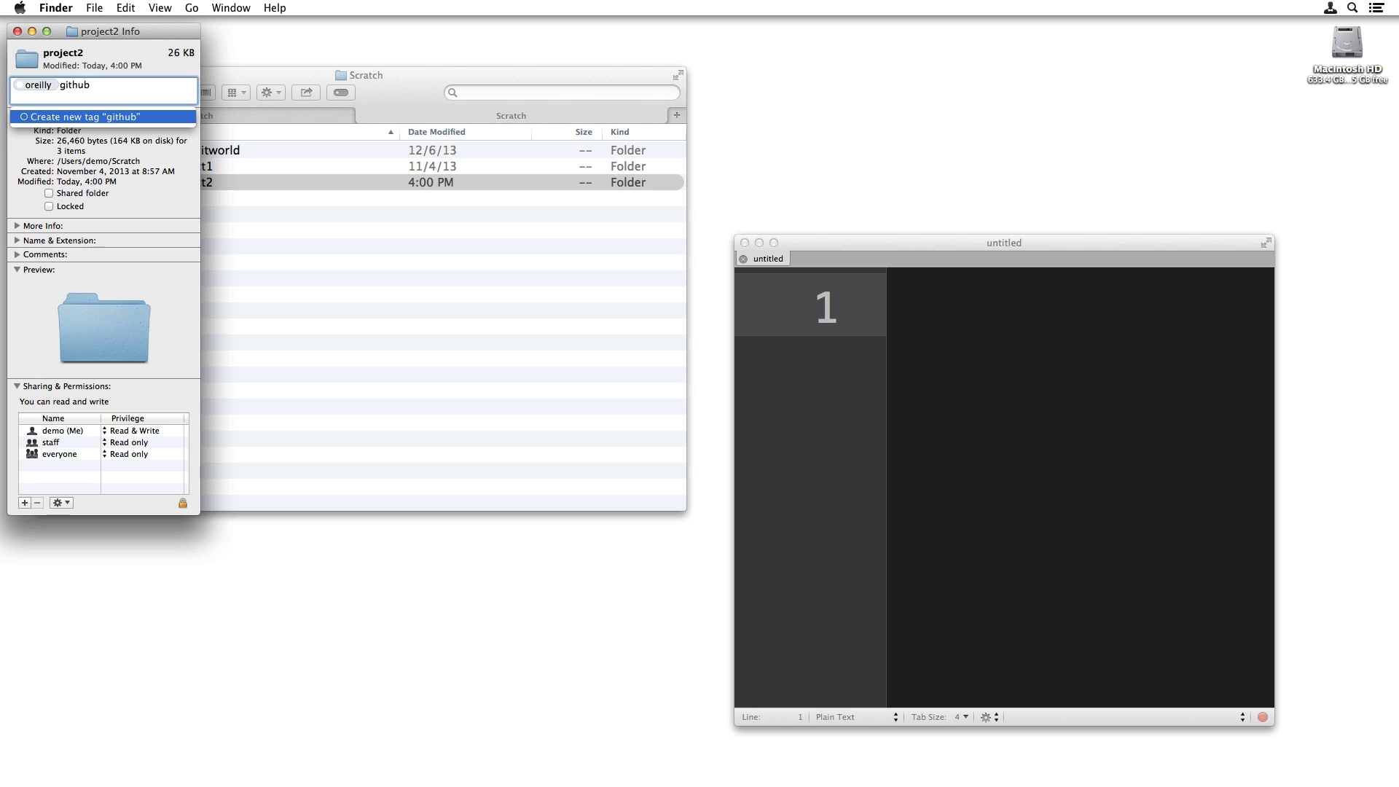
key("Return")
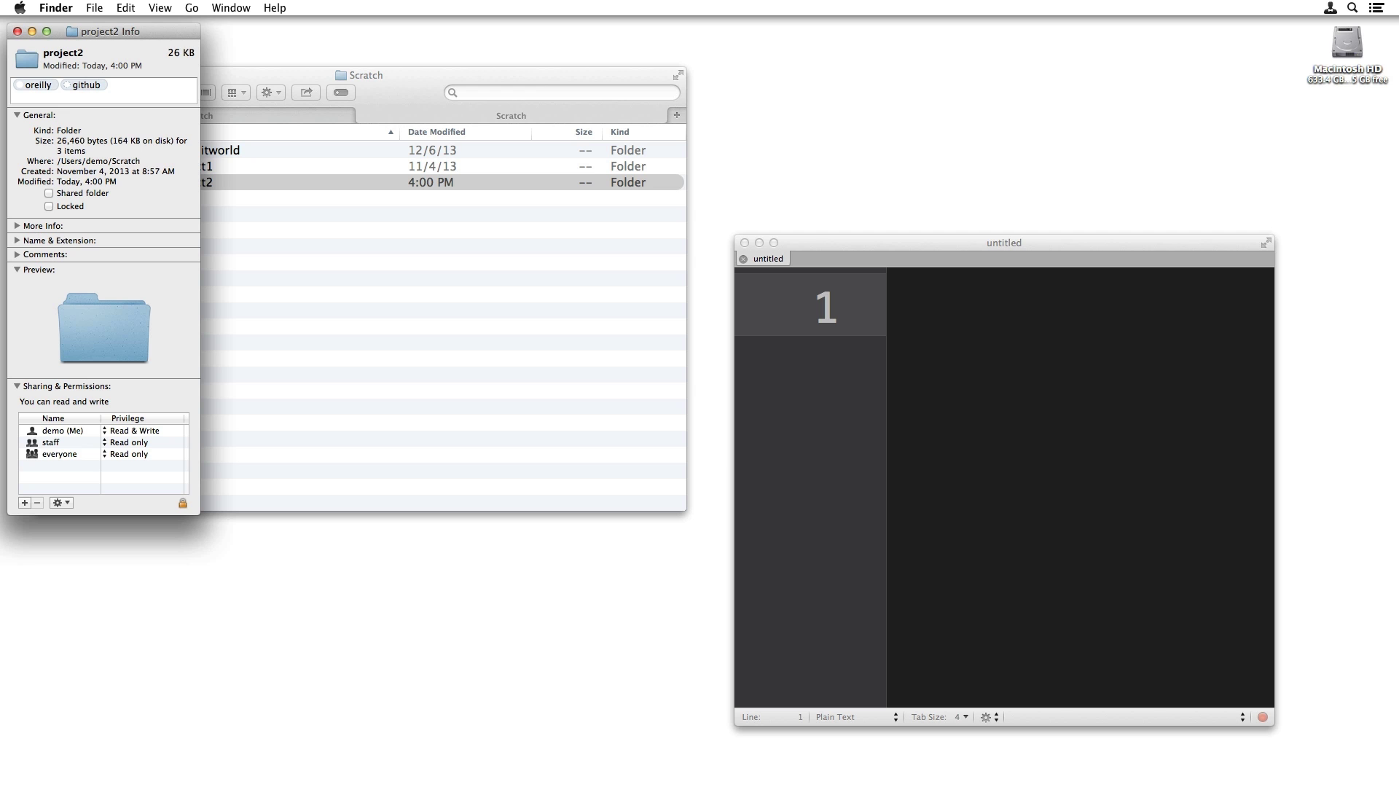
key("super+w")
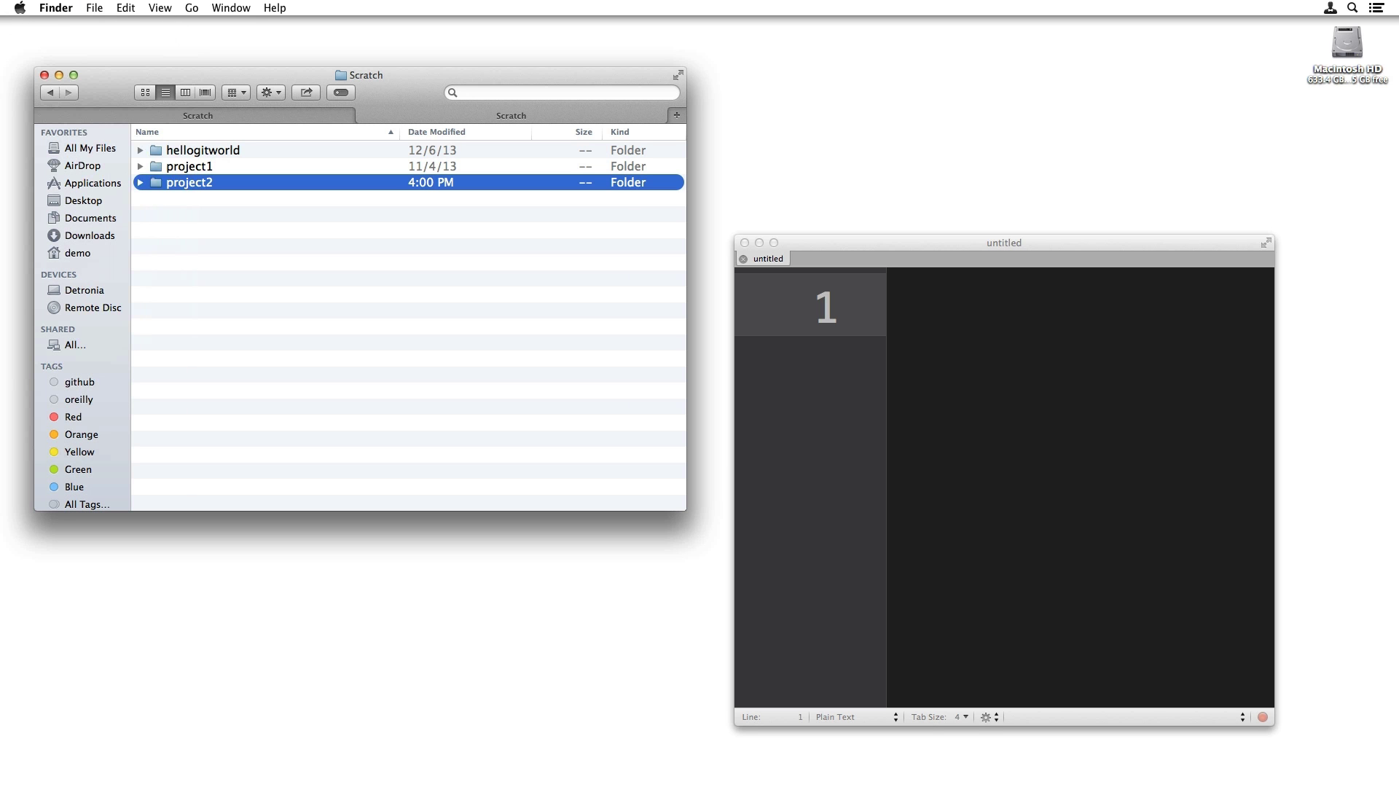
Search Spotlight for 'tag:oreilly AND github'.
key("super+space")
type("tag")
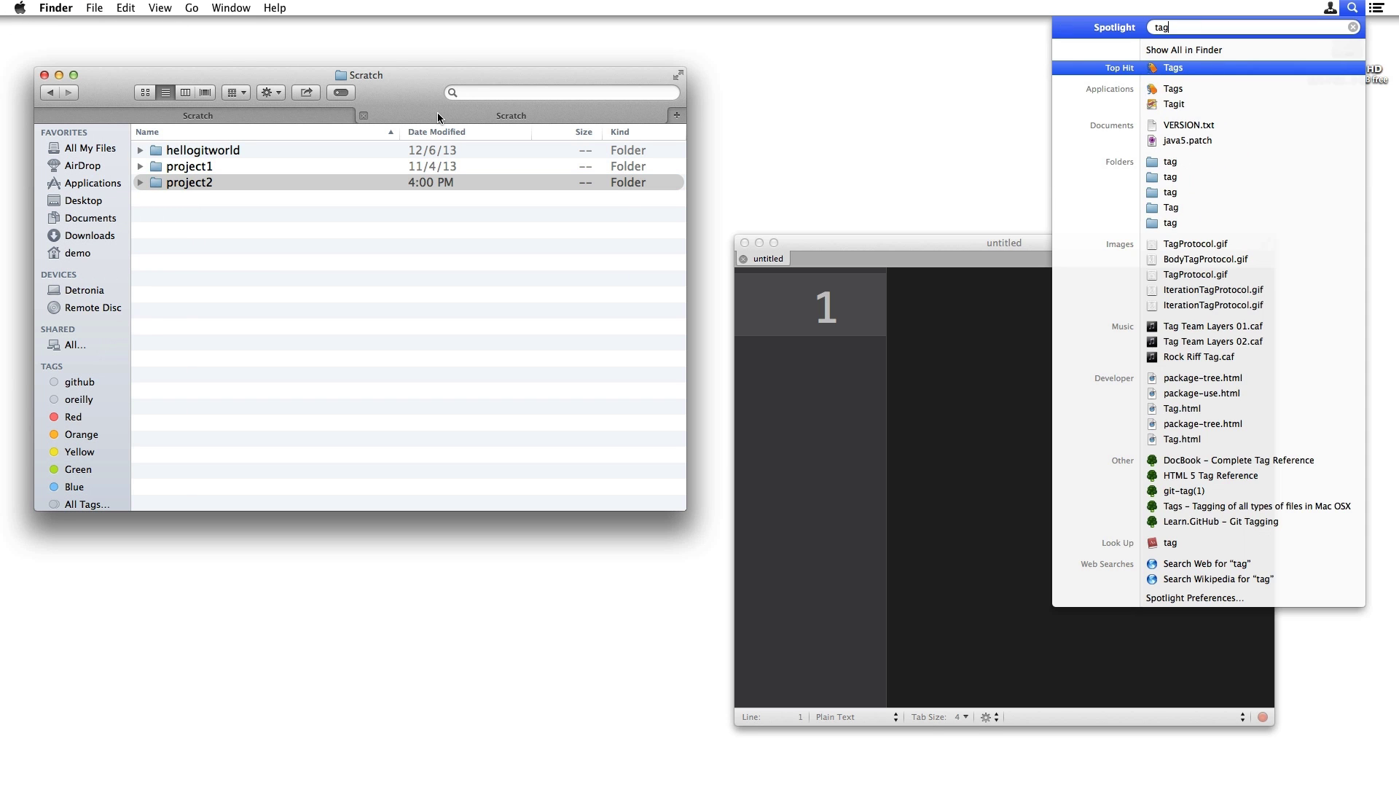
type(":oreilly a")
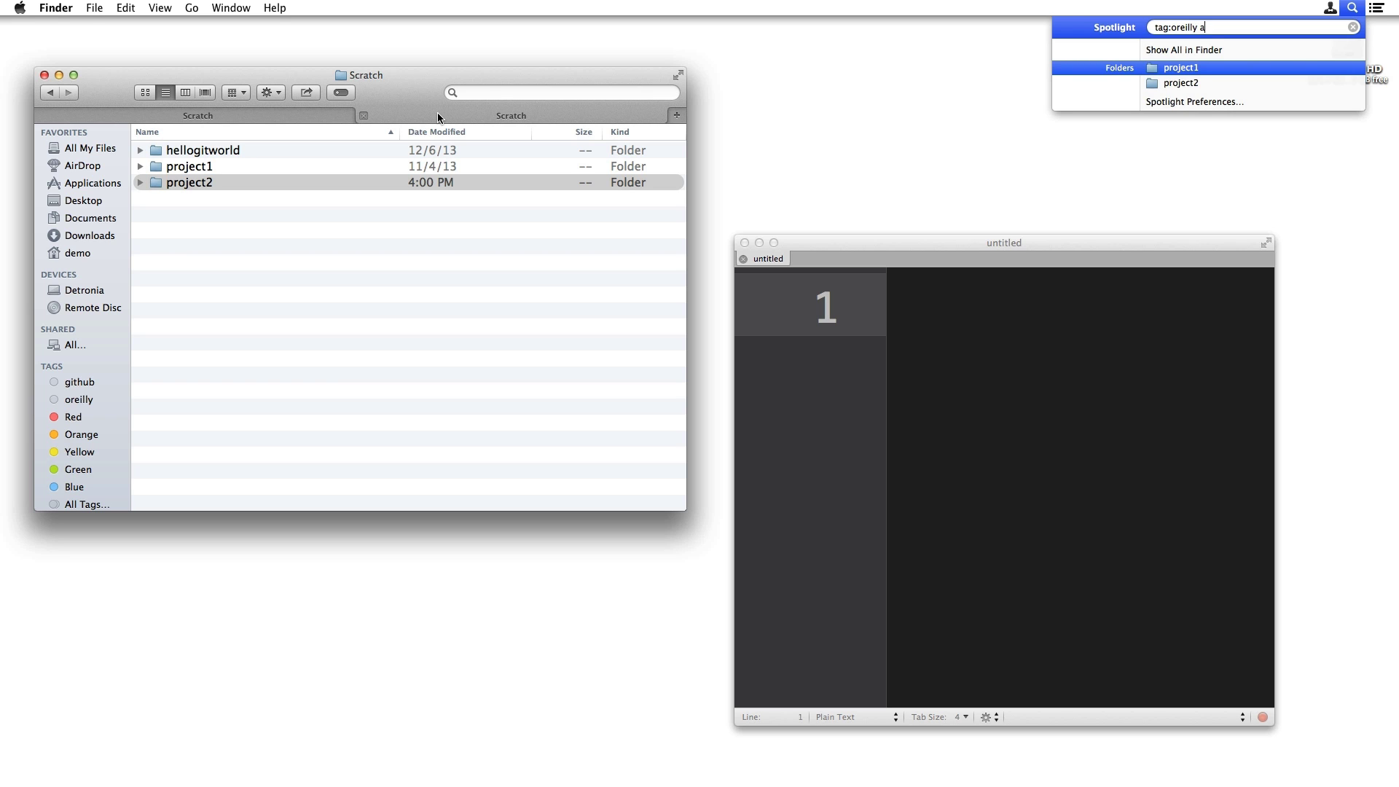
type("d")
key("BackSpace")
key("BackSpace")
key("BackSpace")
type("AND github")
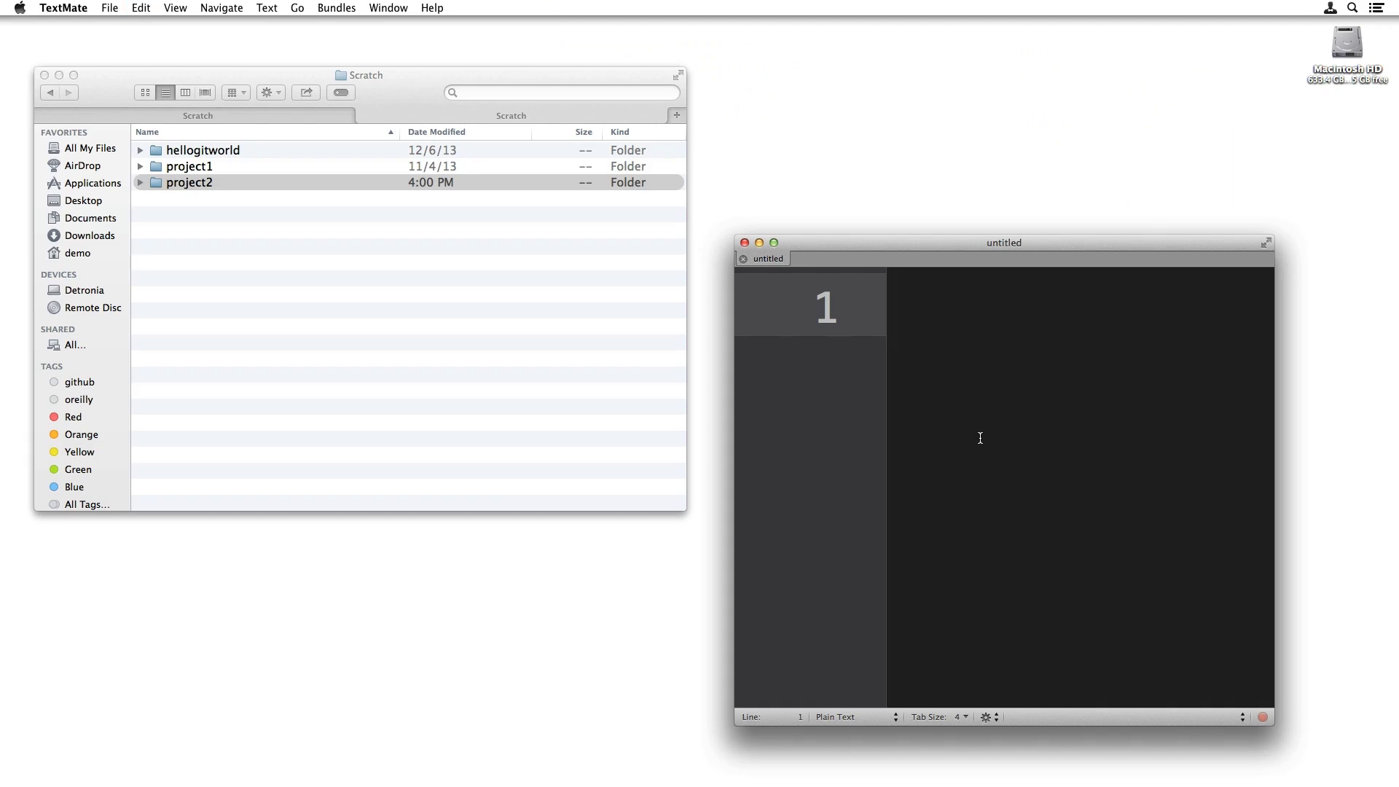
Look in the Edit menu for the Special Characters command, then return to the document.
key("ctrl+super+space")
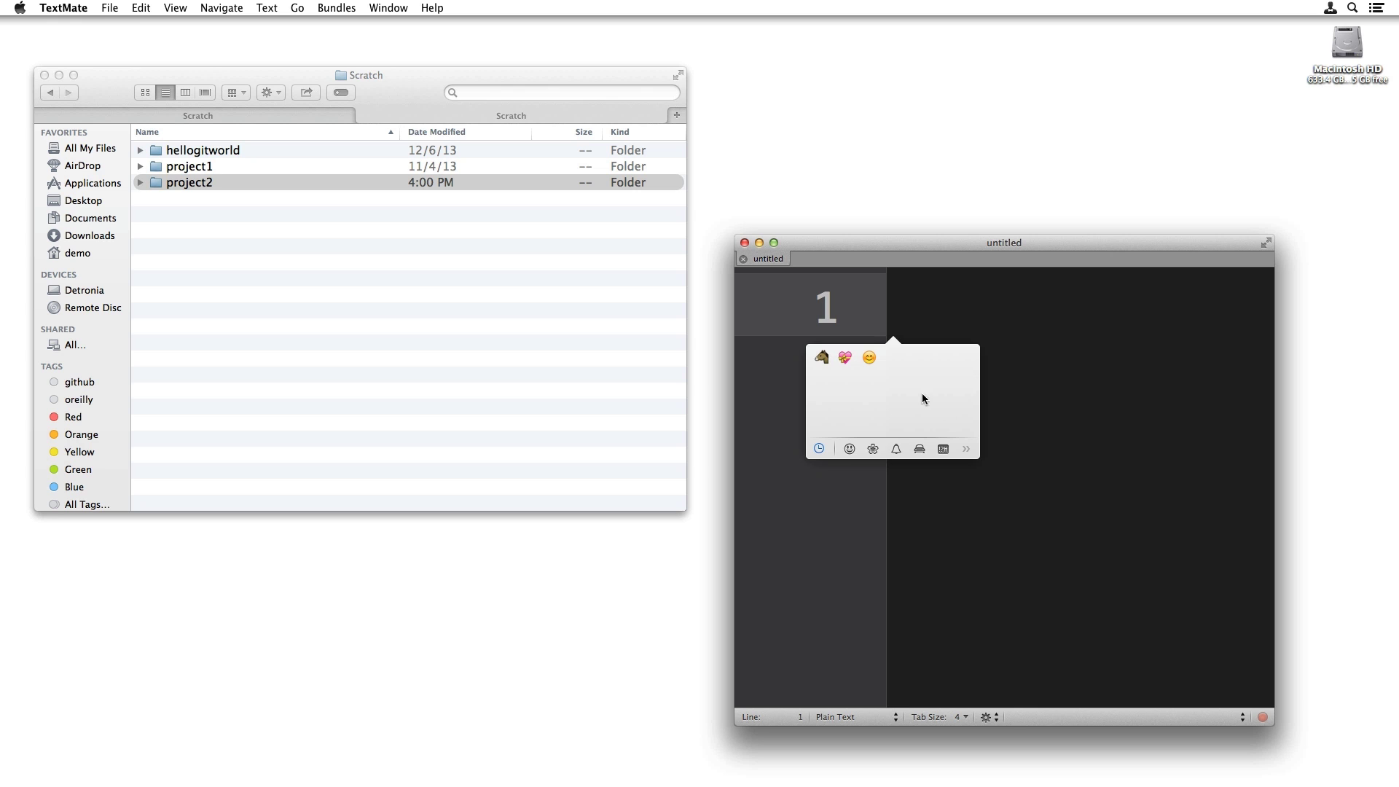
left_click(140, 8)
left_click(142, 9)
left_click(141, 9)
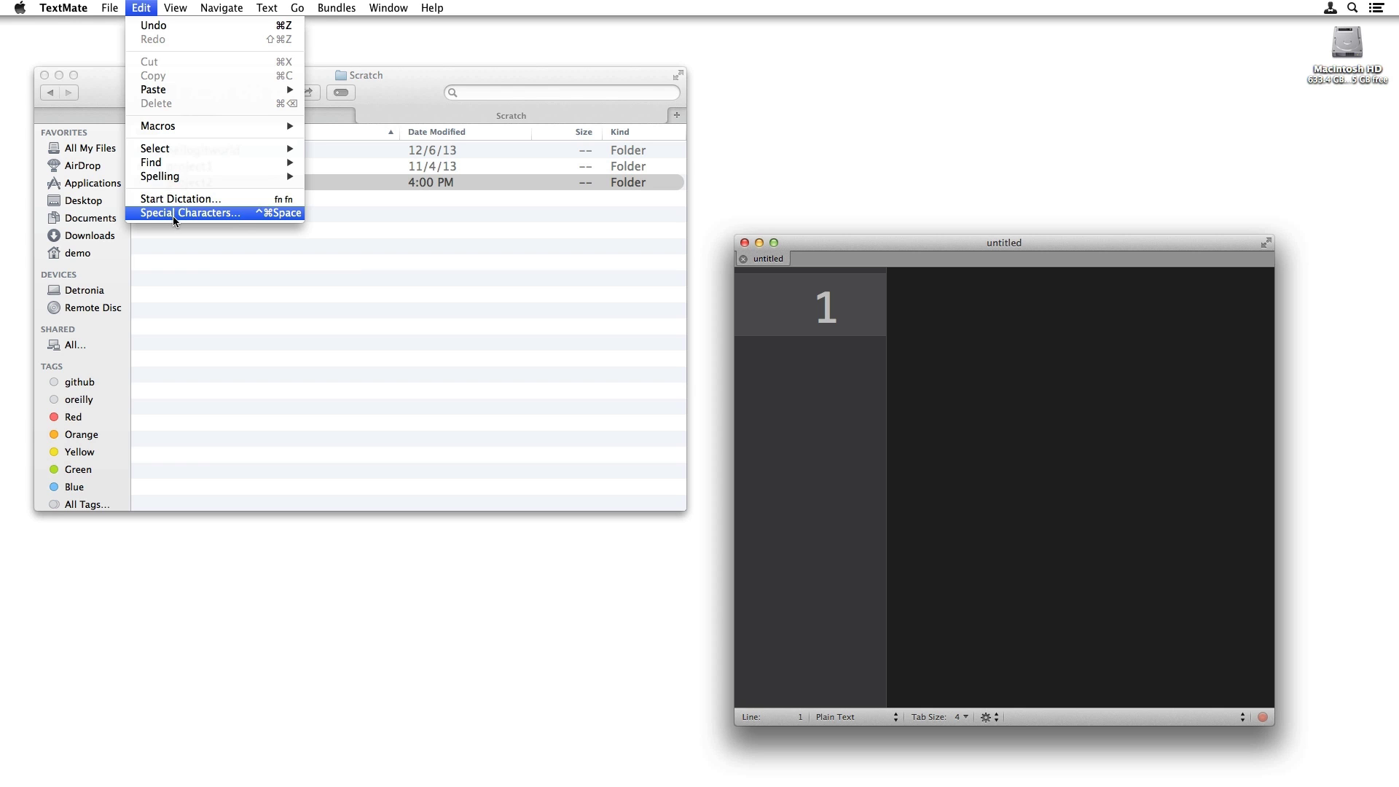
left_click(1000, 470)
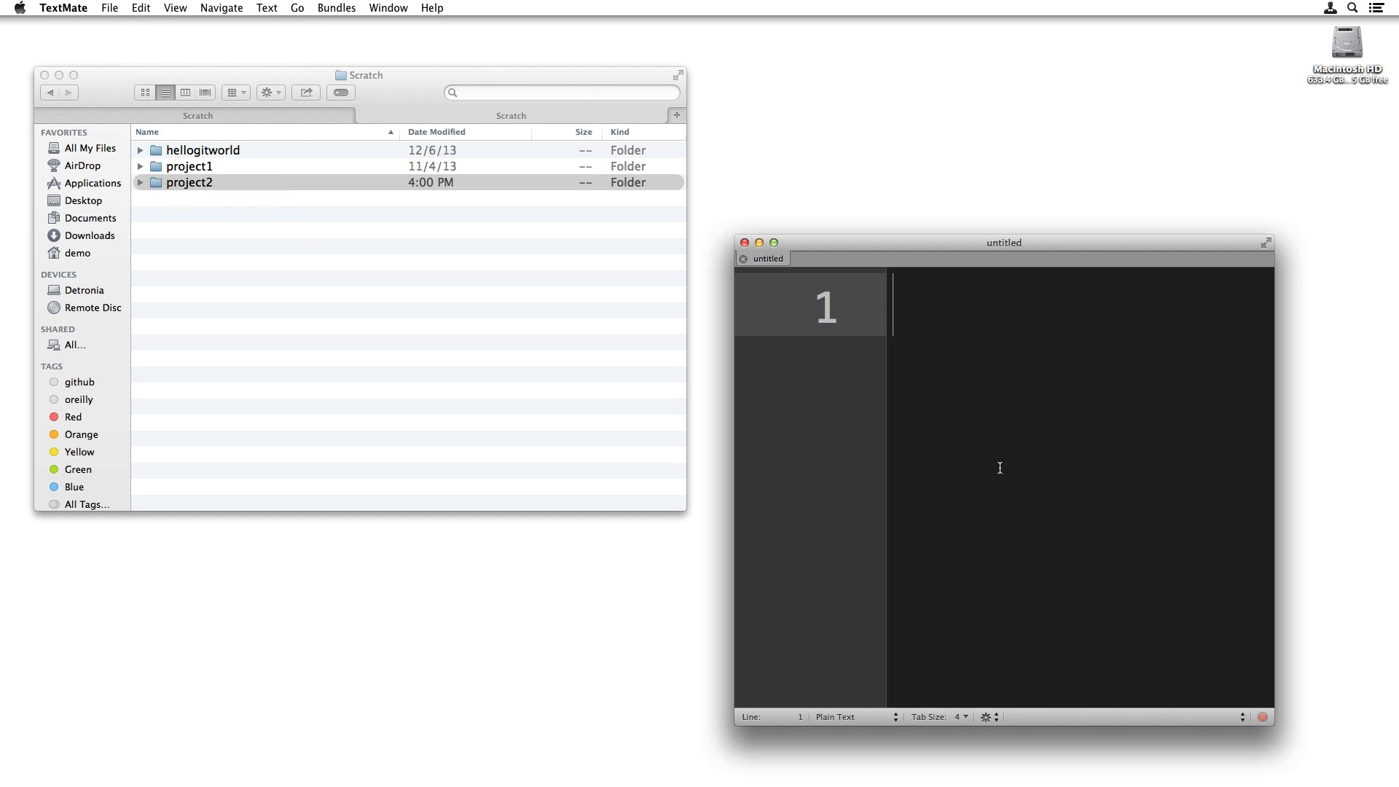
Insert the ribbon-heart, smiling-face and horse emoji on line 1 from the emoji picker.
key("ctrl+super+space")
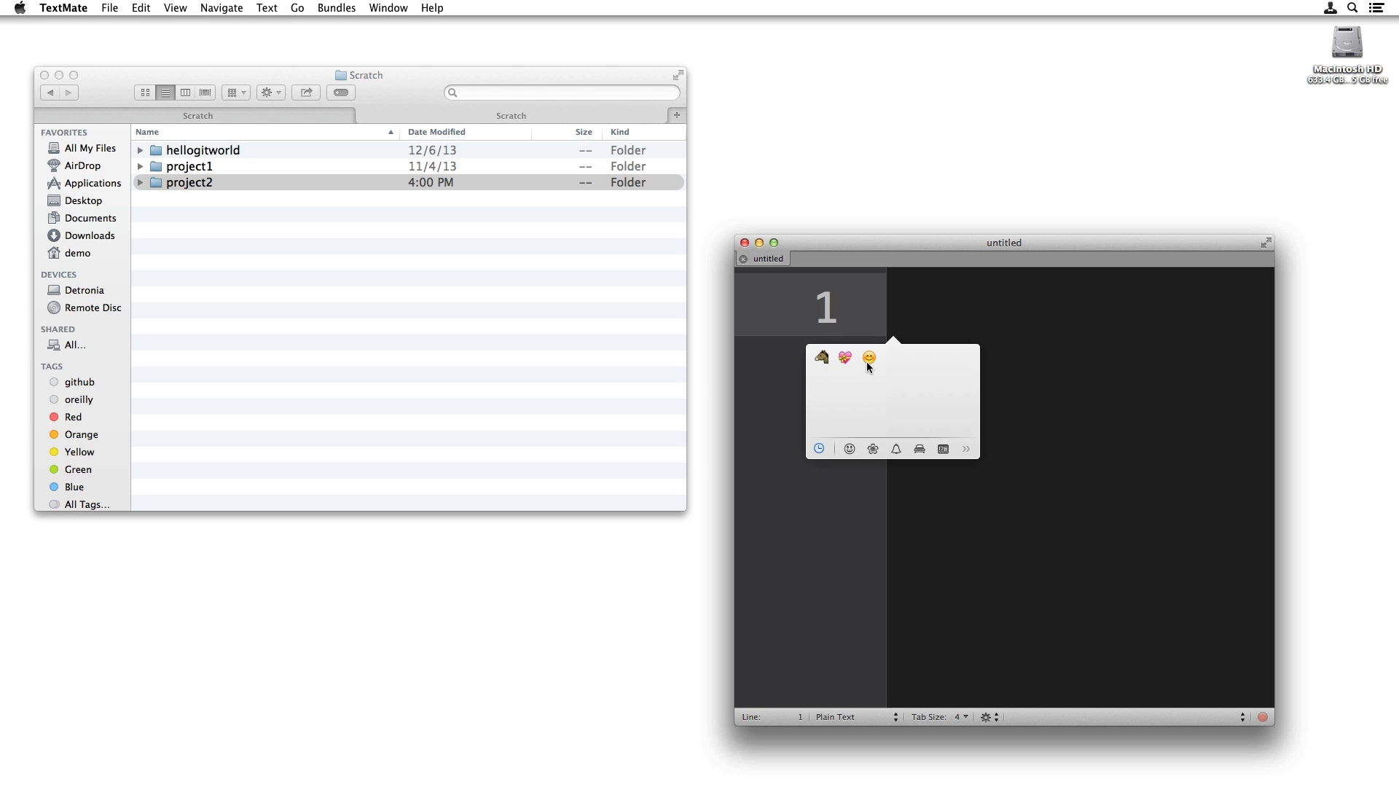
left_click(845, 358)
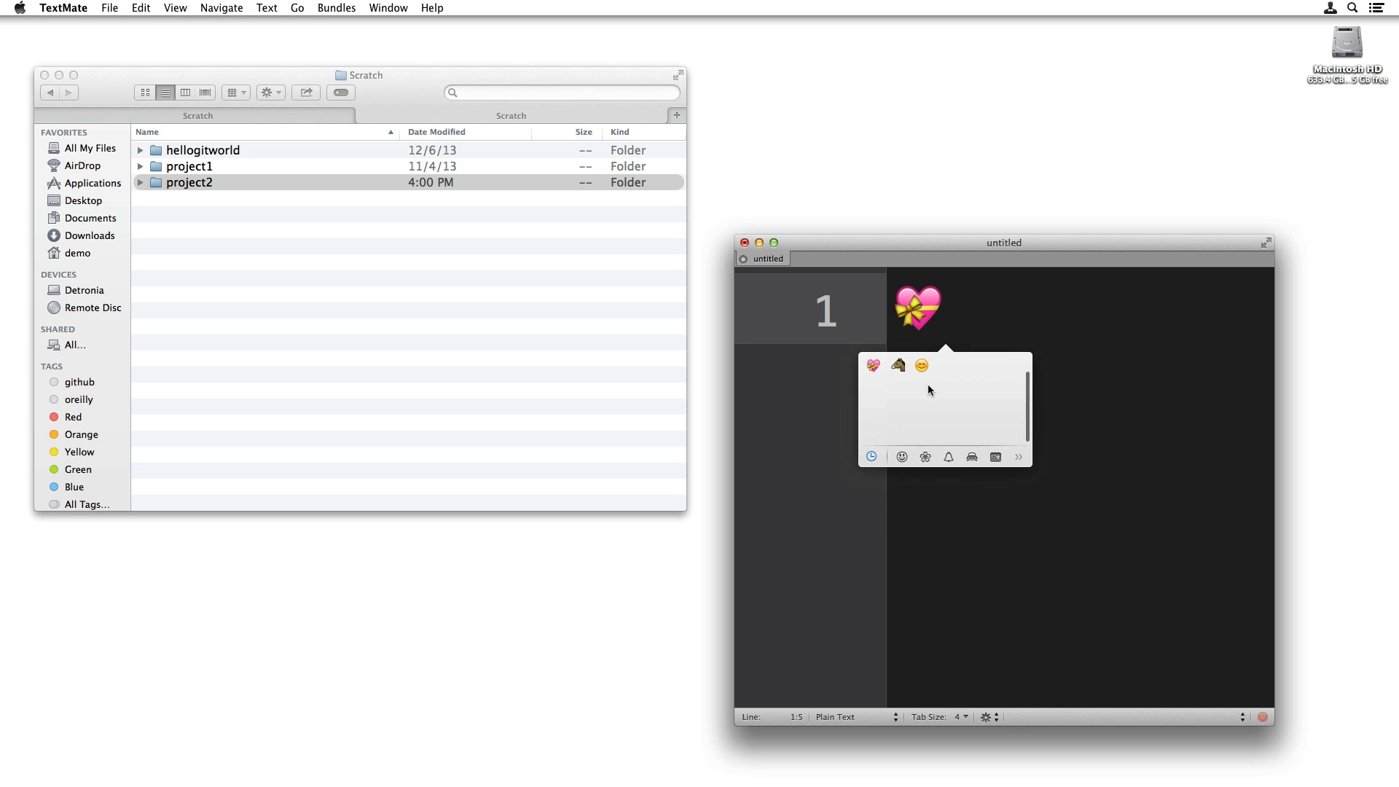
left_click(921, 366)
key("ctrl+super+space")
left_click(975, 365)
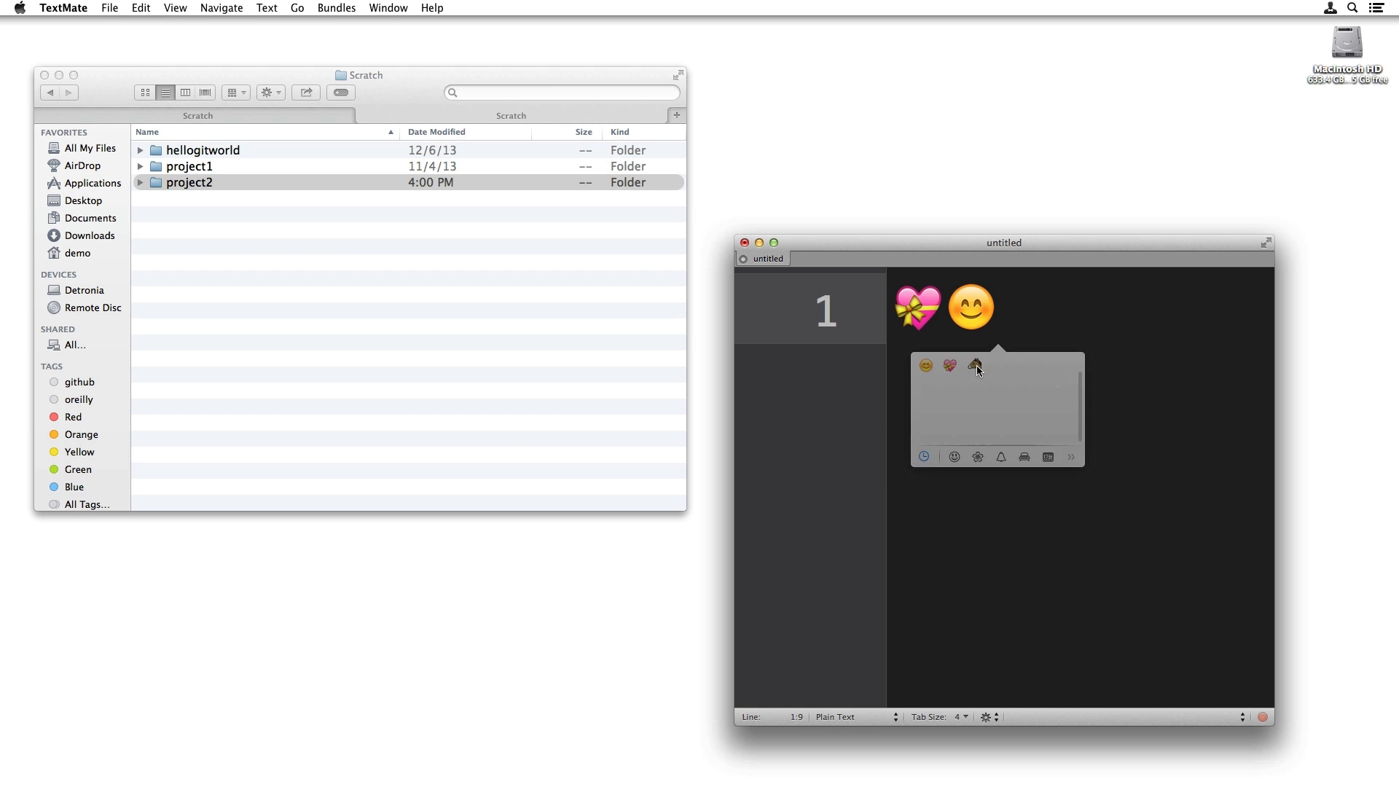